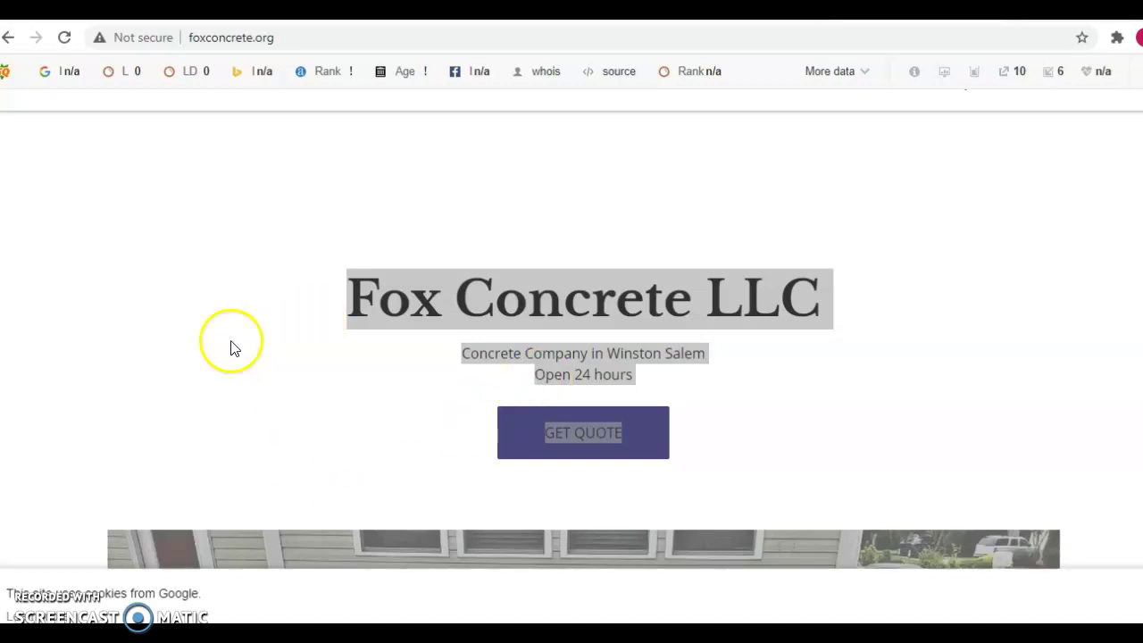
Step: Examine the Fox Concrete LLC home page, from its heading through the updates and gallery to the contact details and business hours
scroll(219, 303, down, 4)
scroll(233, 285, up, 4)
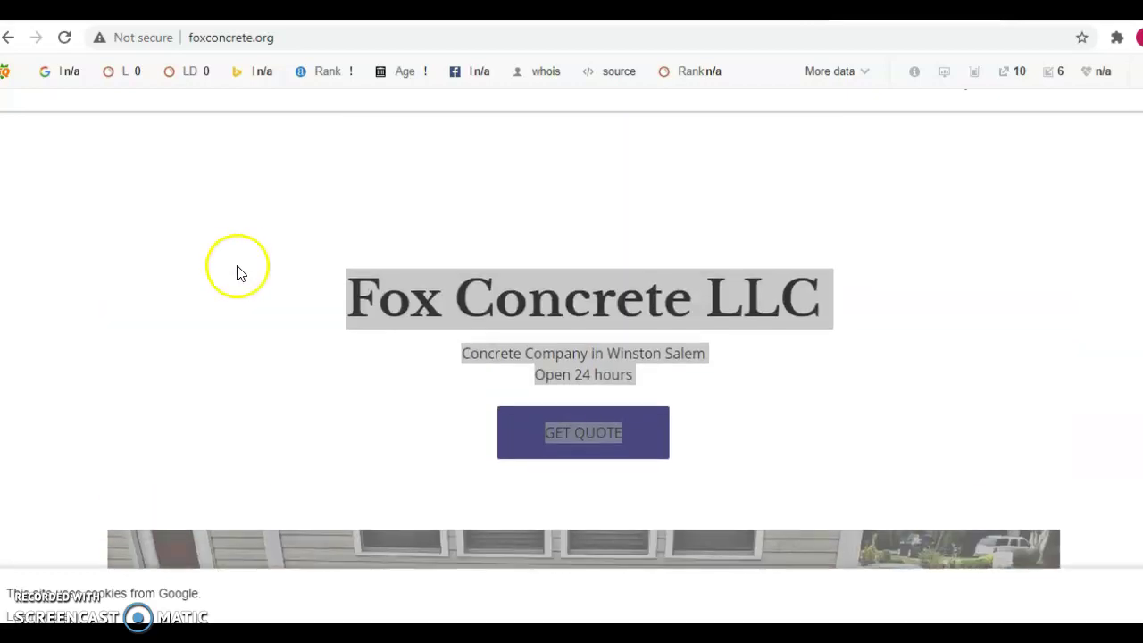
drag(432, 275, 378, 281)
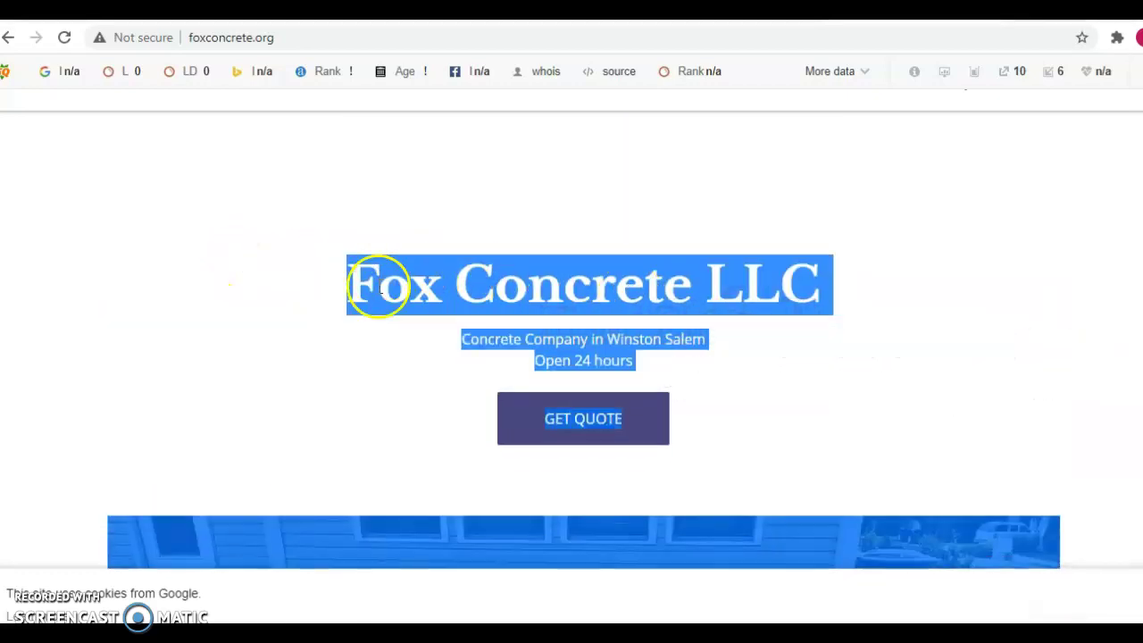
scroll(357, 289, down, 10)
scroll(355, 295, down, 8)
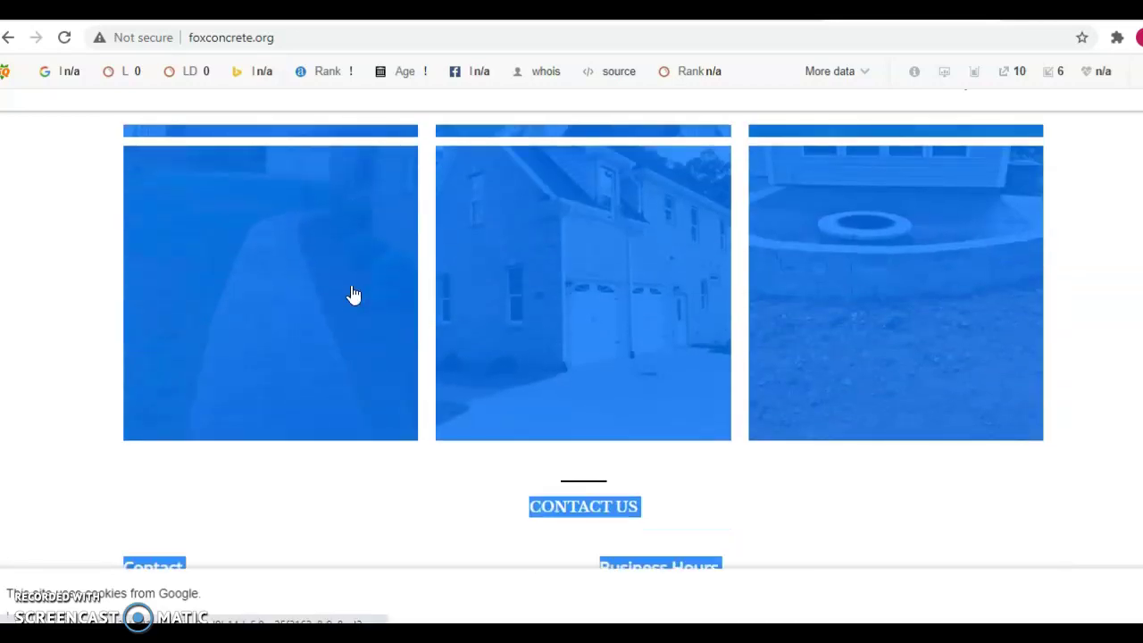
click(419, 343)
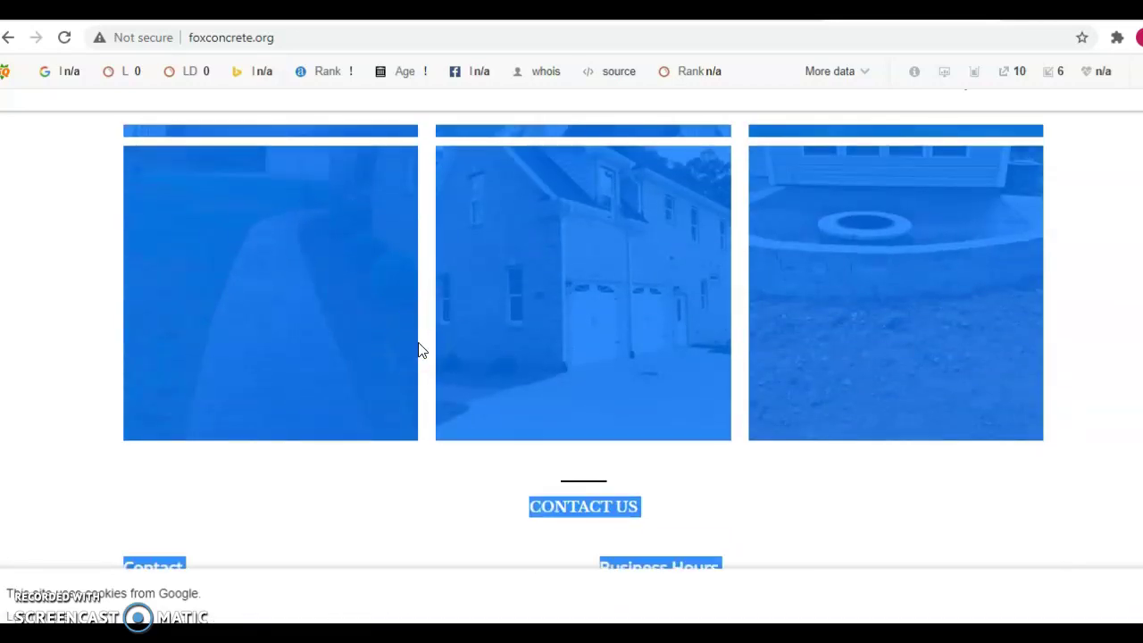
scroll(426, 354, down, 3)
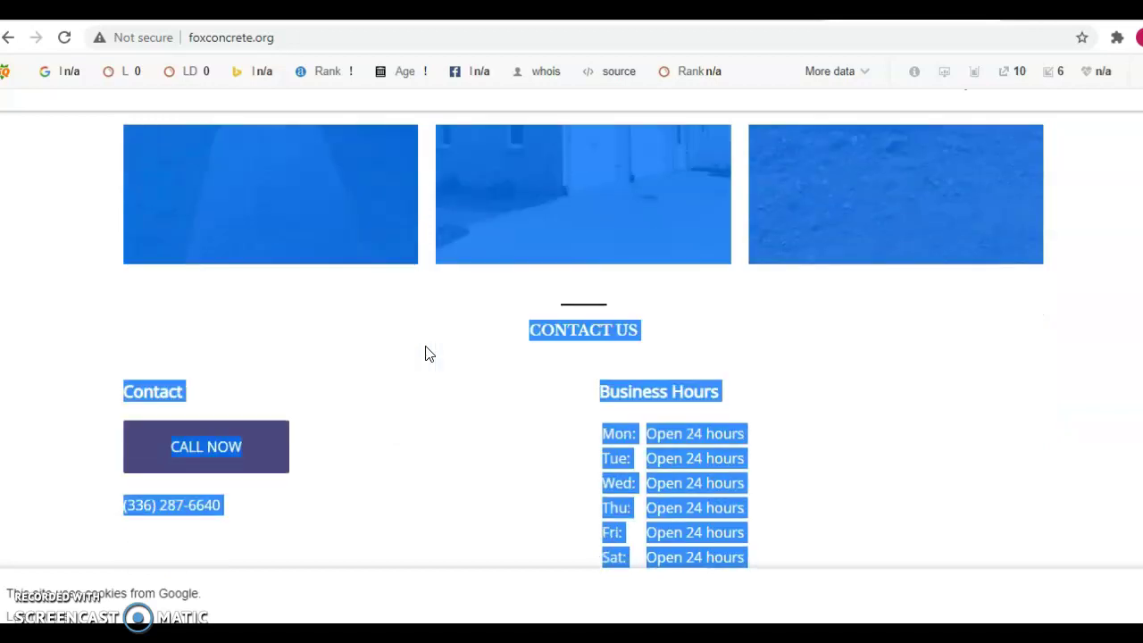
scroll(426, 354, up, 7)
scroll(426, 353, up, 6)
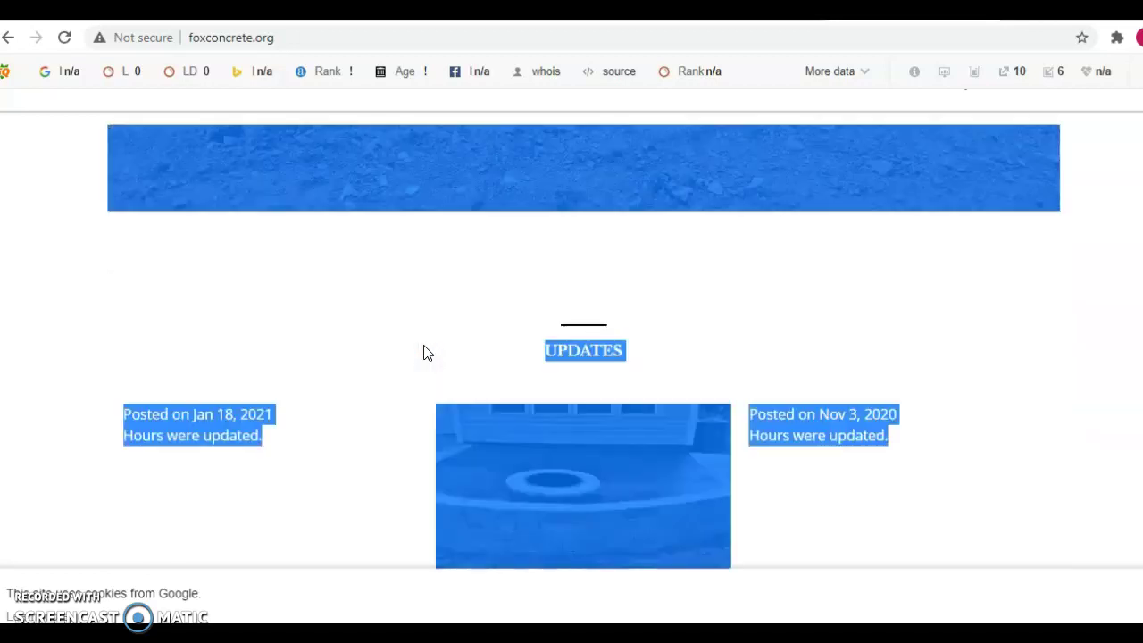
drag(390, 299, 647, 274)
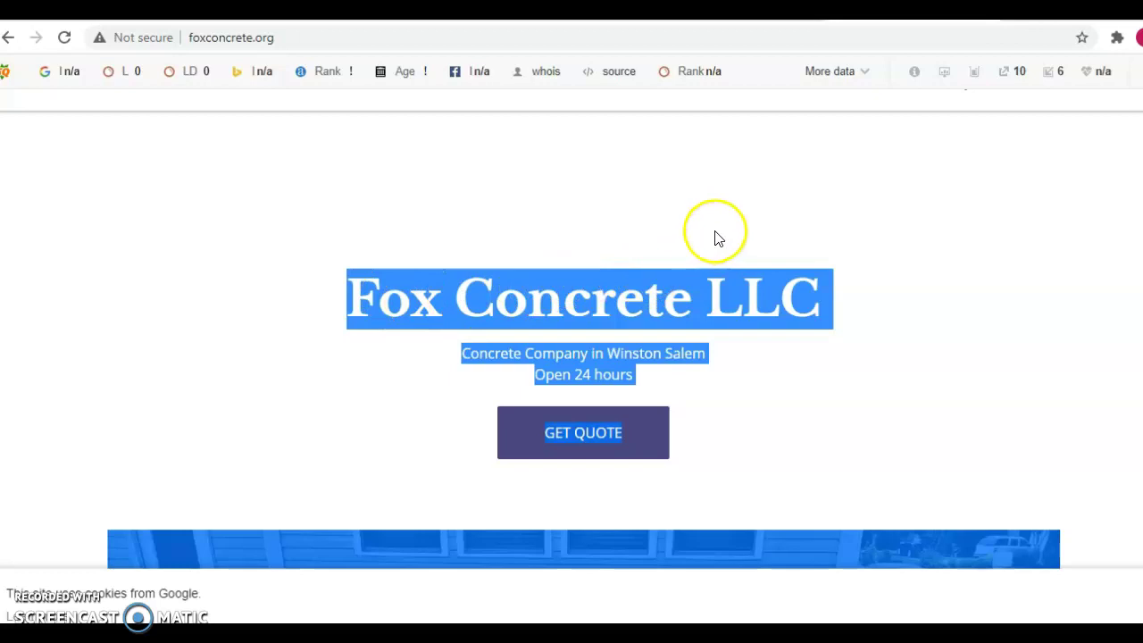
scroll(822, 241, down, 5)
scroll(819, 234, down, 13)
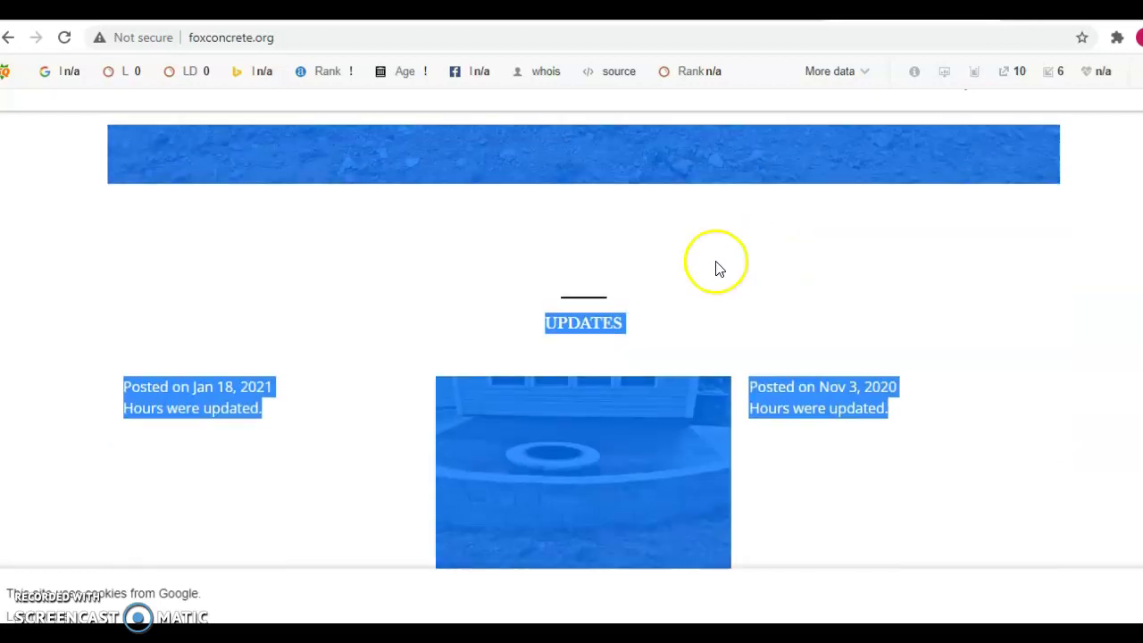
scroll(429, 304, down, 8)
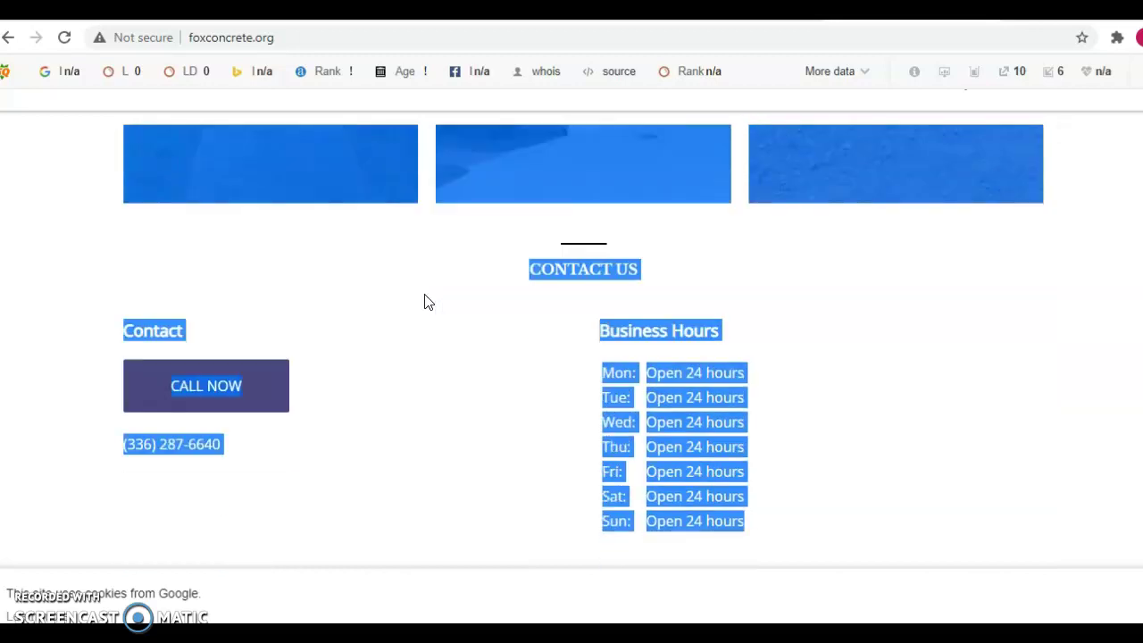
scroll(424, 302, up, 20)
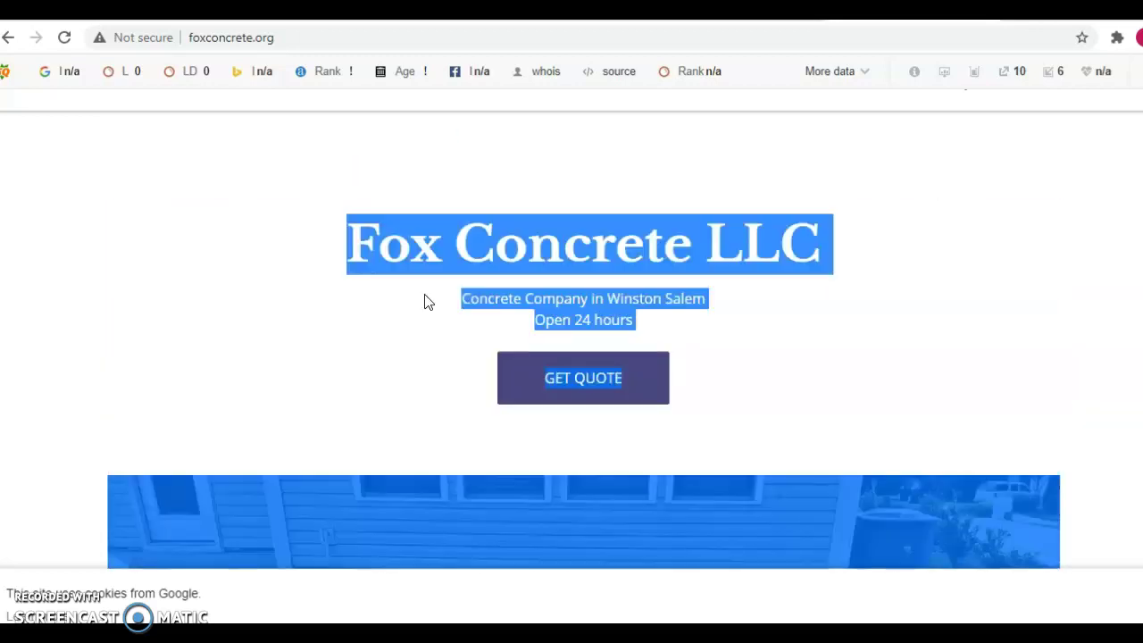
scroll(424, 302, up, 1)
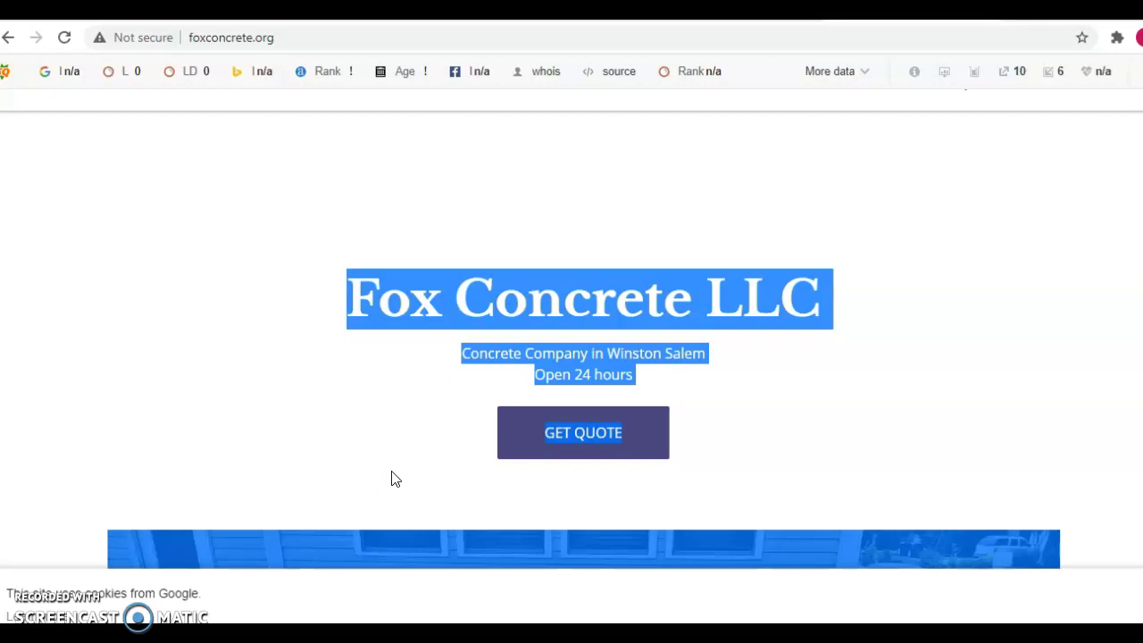
scroll(419, 377, down, 8)
scroll(404, 363, up, 5)
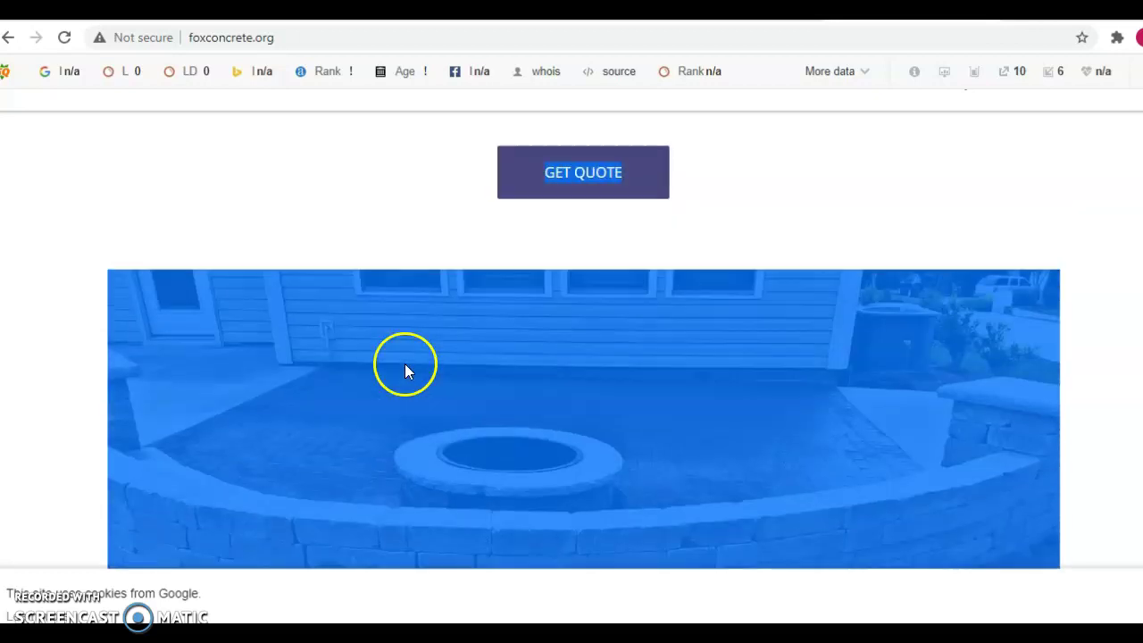
scroll(404, 363, up, 3)
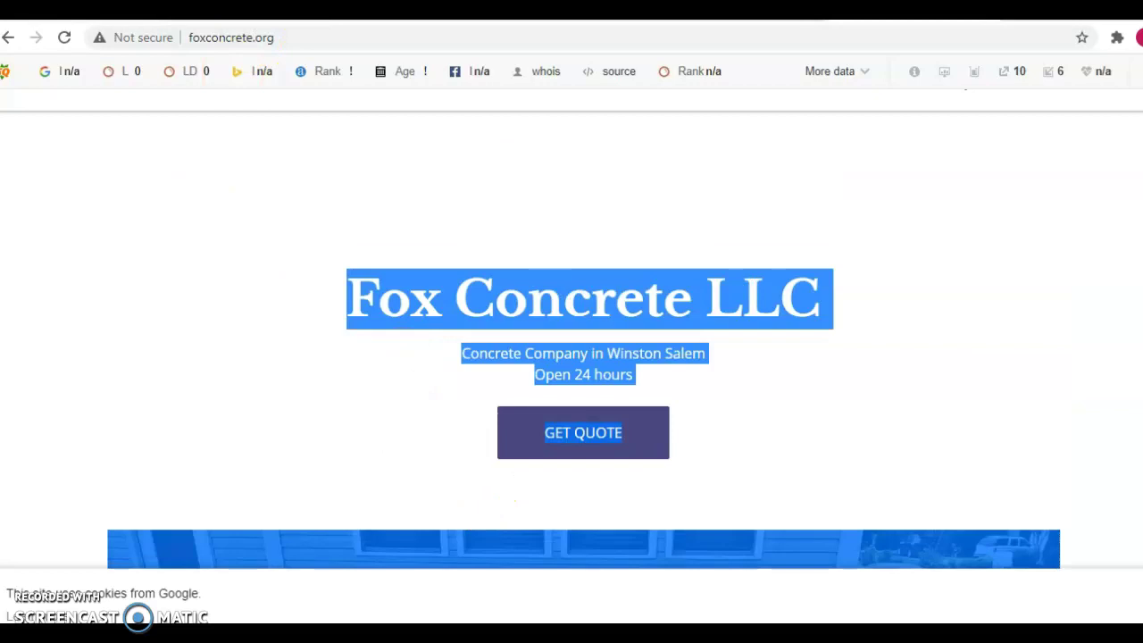
Step: Switch to the ncasphaltpaving.com site and examine its service text, images, location links and estimate form
key(ctrl+Tab)
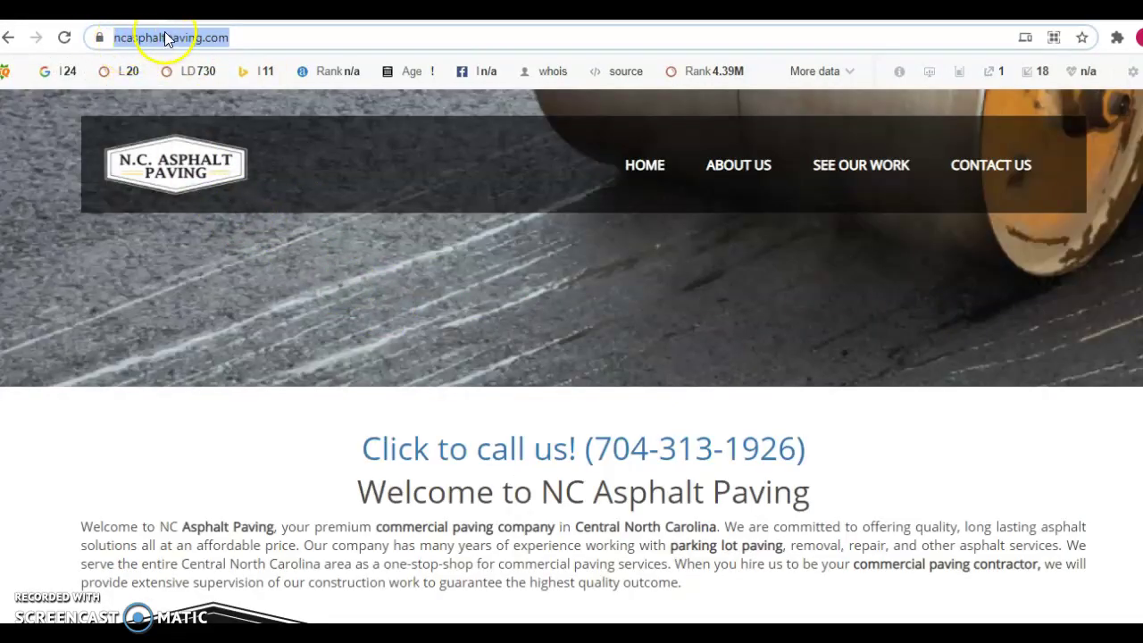
scroll(154, 143, down, 3)
scroll(154, 143, down, 20)
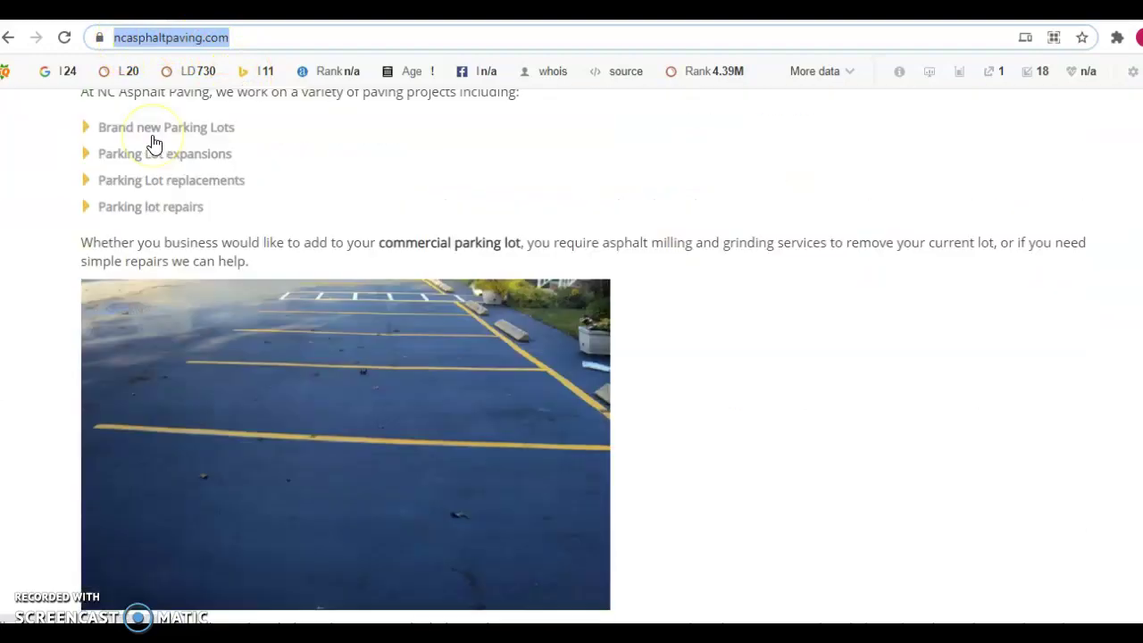
scroll(153, 143, down, 18)
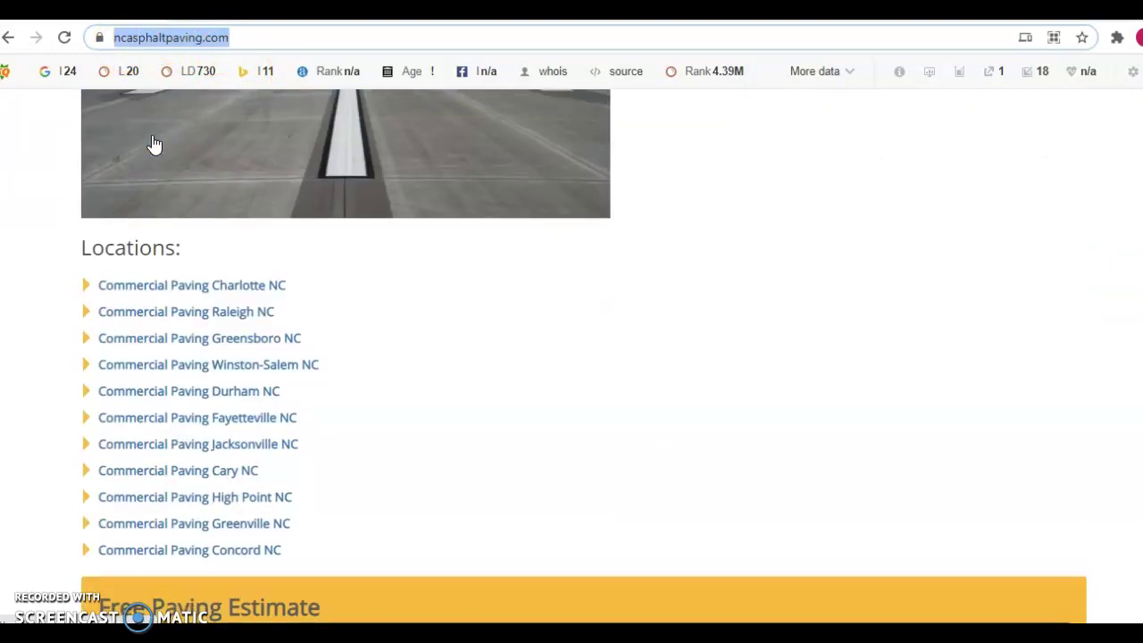
scroll(118, 176, up, 20)
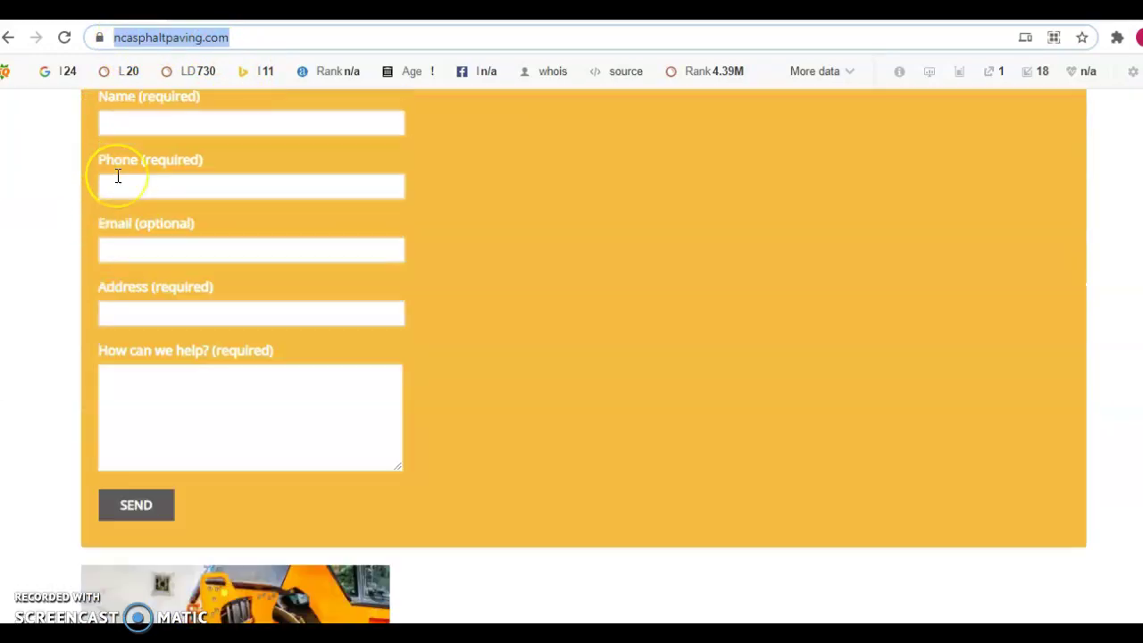
scroll(118, 176, up, 15)
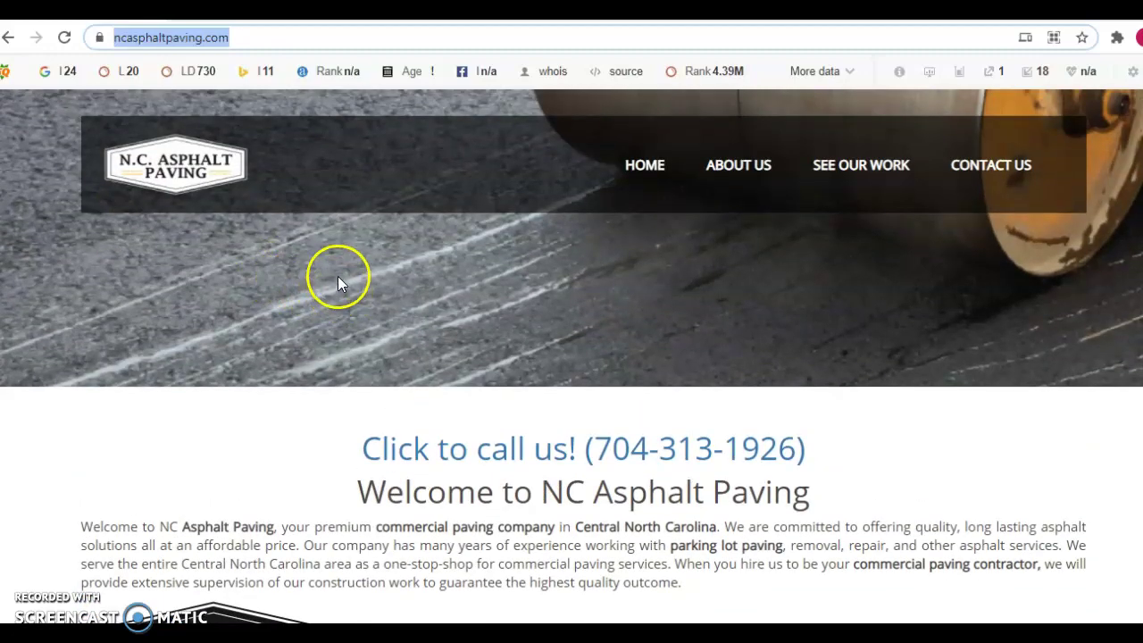
click(27, 148)
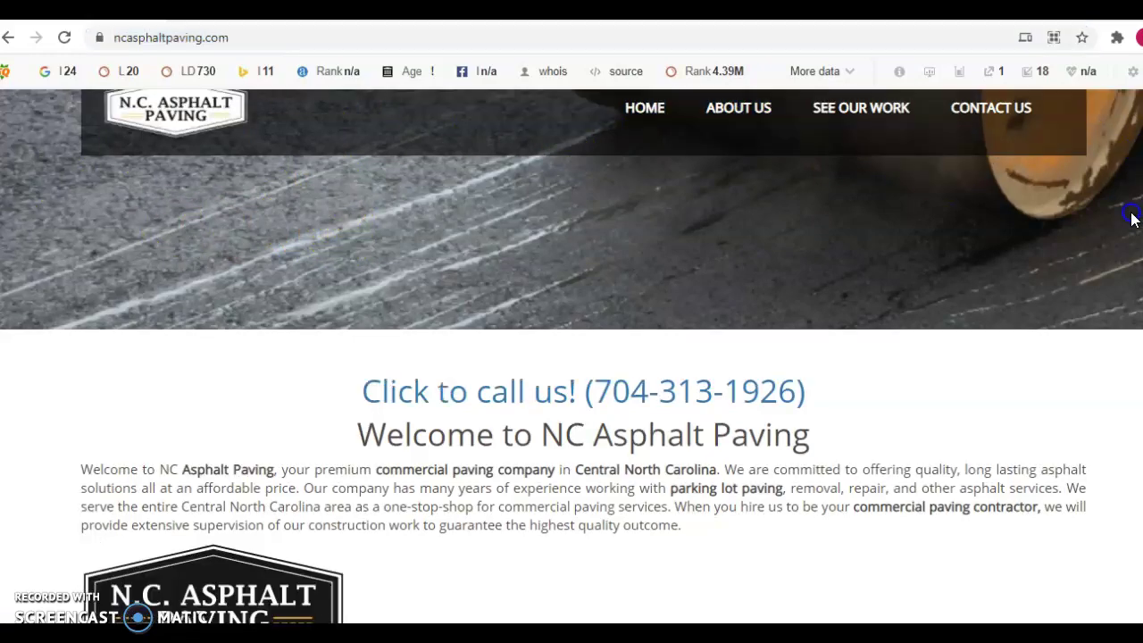
scroll(1112, 217, down, 15)
drag(1131, 217, 1074, 316)
scroll(1082, 316, down, 20)
scroll(1081, 318, up, 20)
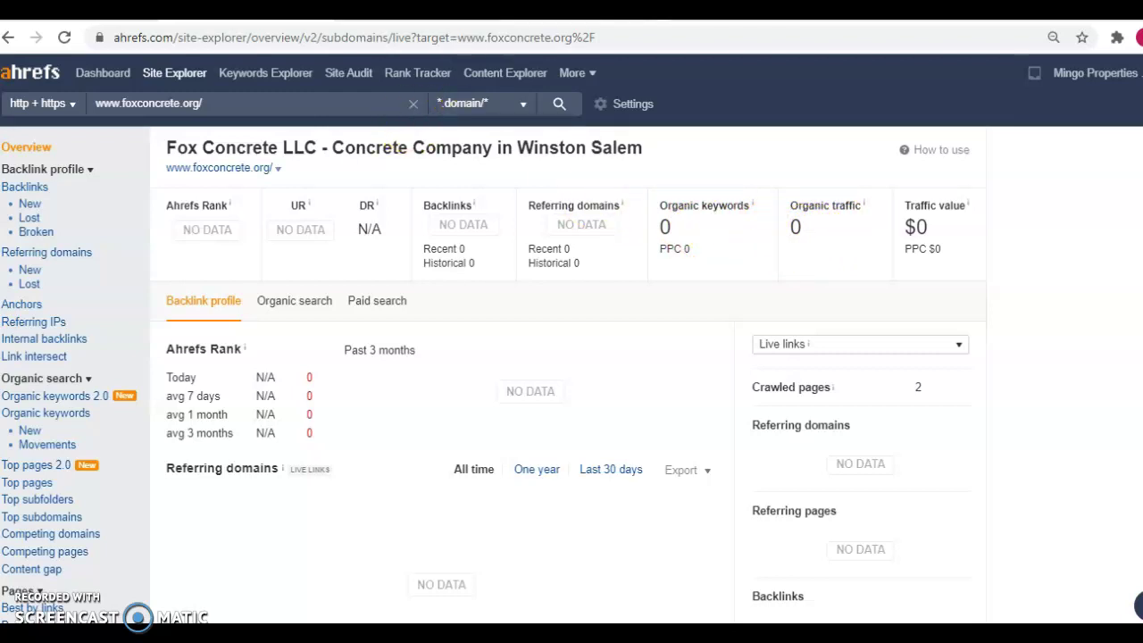
Step: View the Ahrefs overviews of ncasphaltpaving.com and concretecontractorswinstonsalem.com for comparison with foxconcrete.org
click(553, 9)
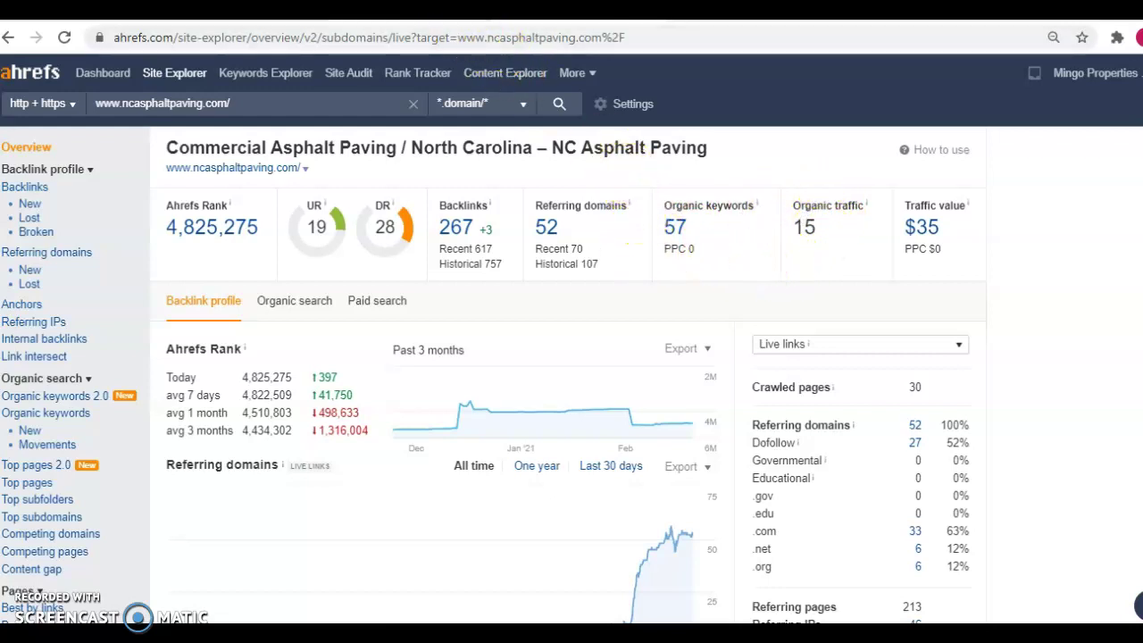
click(393, 9)
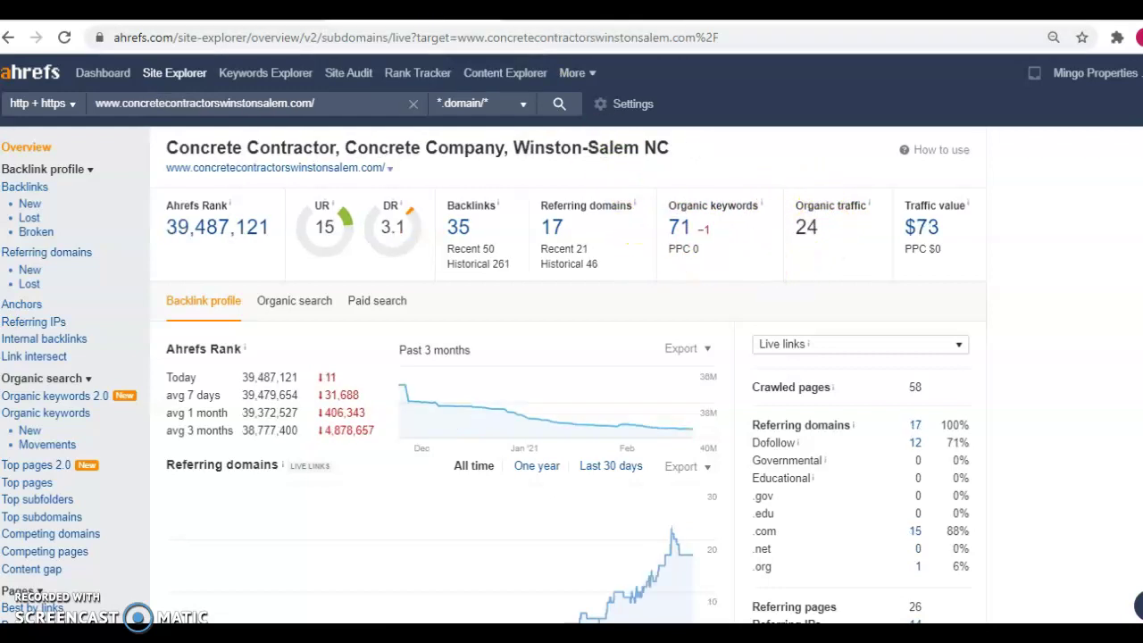
Step: Open the referring domains report for concretecontractorswinstonsalem.com and expand the local.yahoo.com backlink details
click(552, 230)
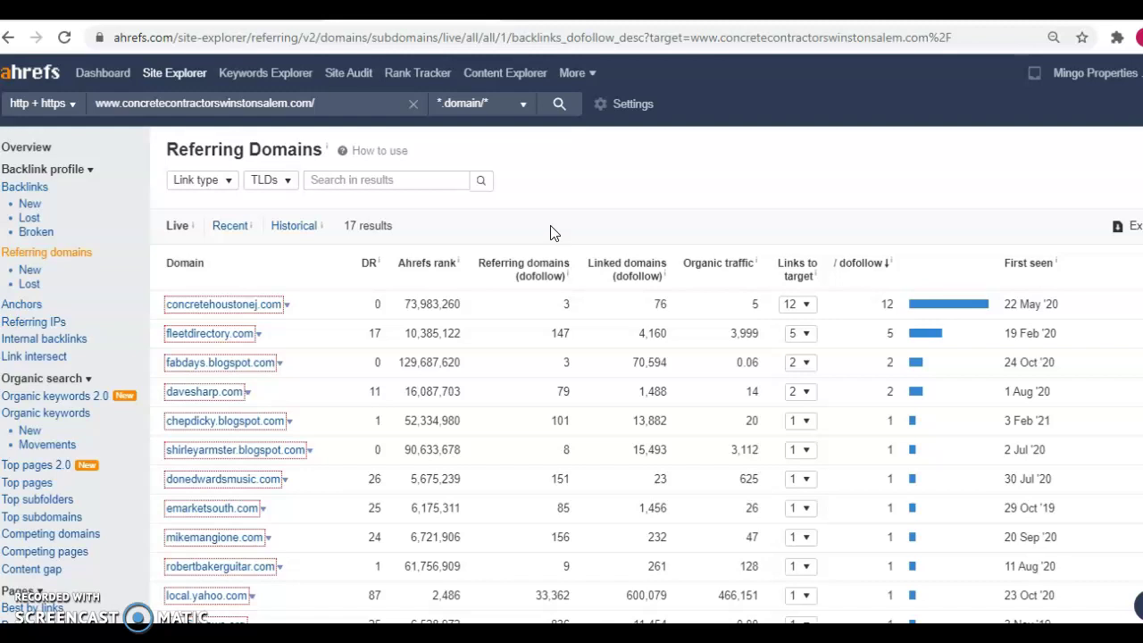
scroll(552, 232, down, 3)
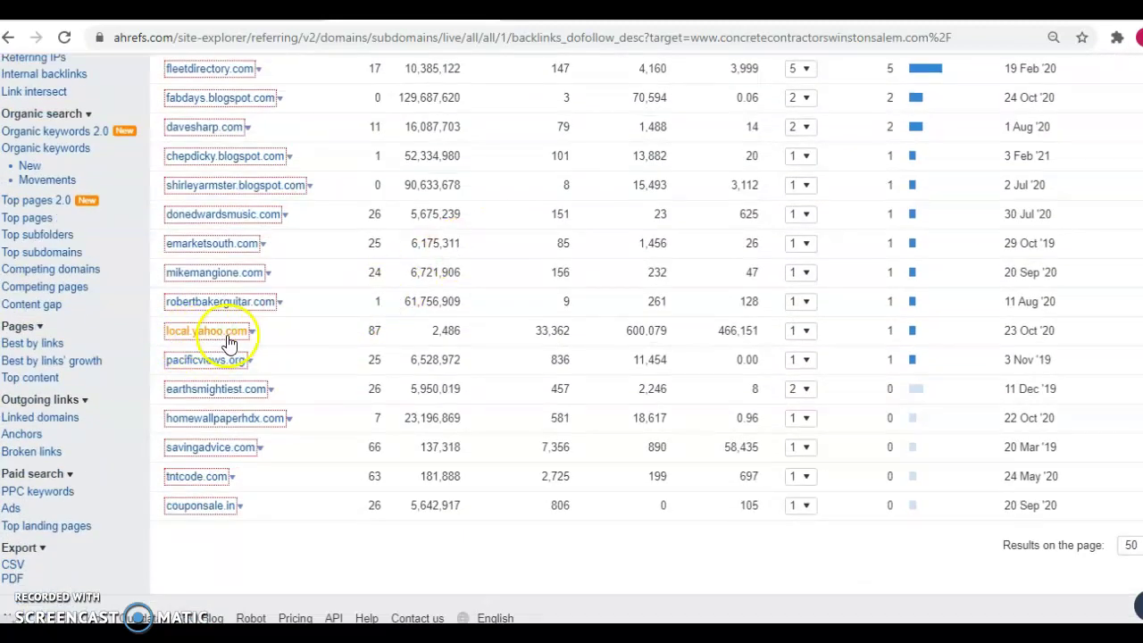
click(804, 331)
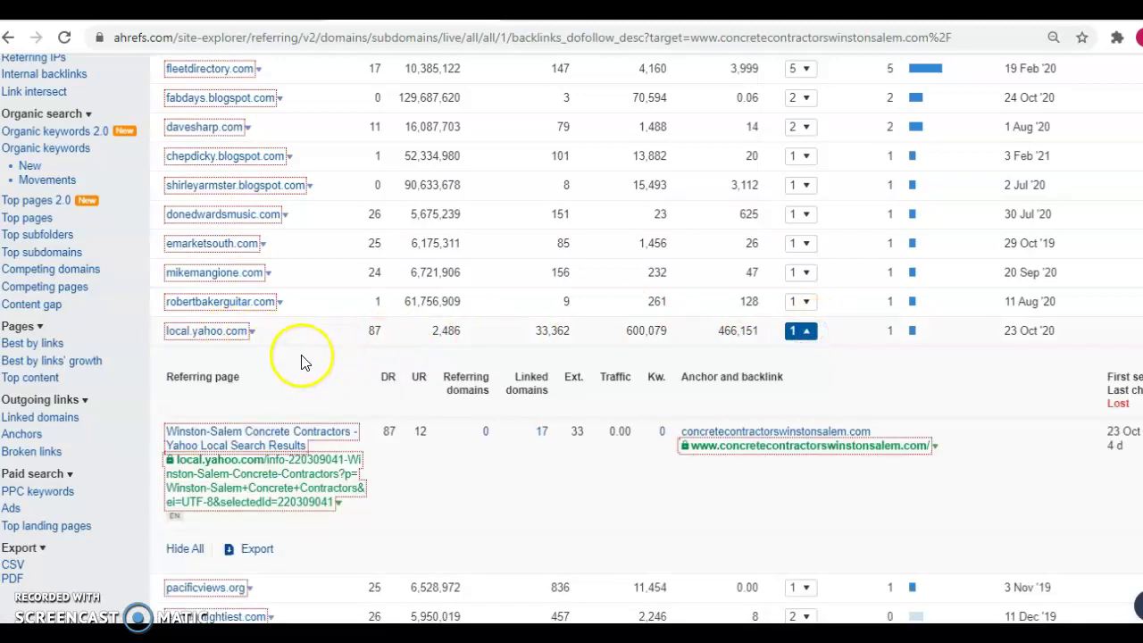
scroll(303, 362, down, 2)
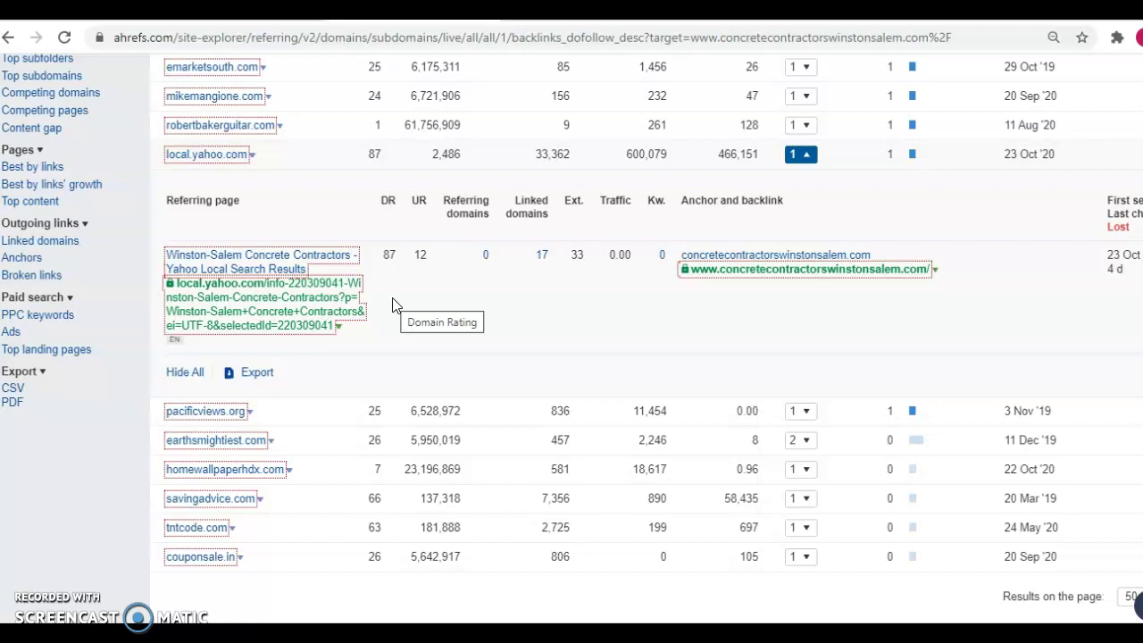
scroll(395, 305, up, 3)
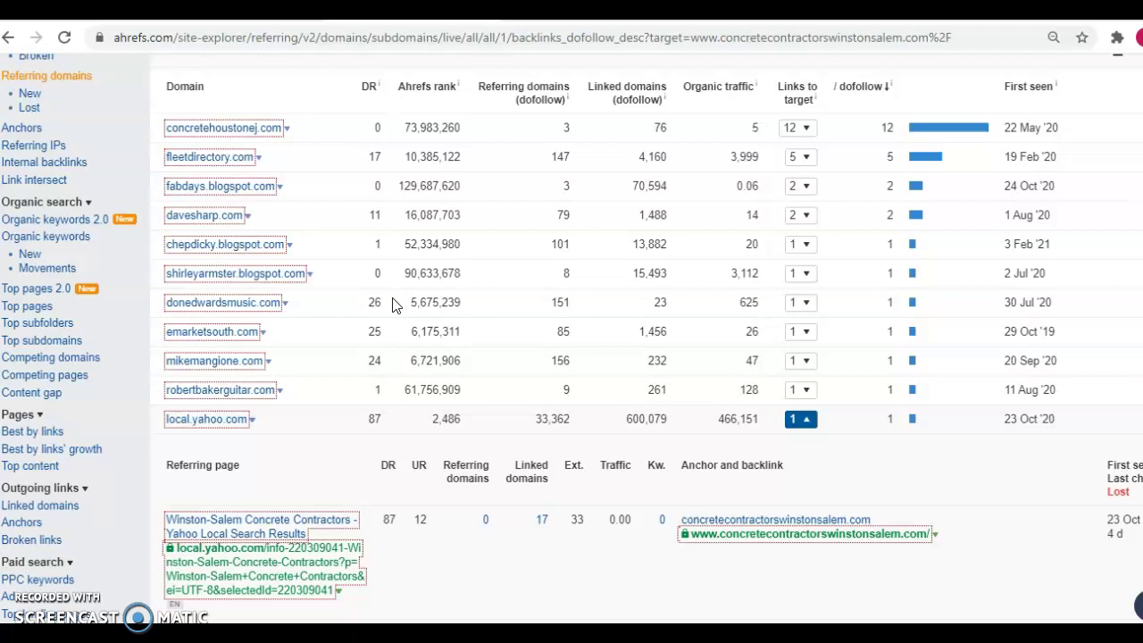
scroll(396, 305, up, 1)
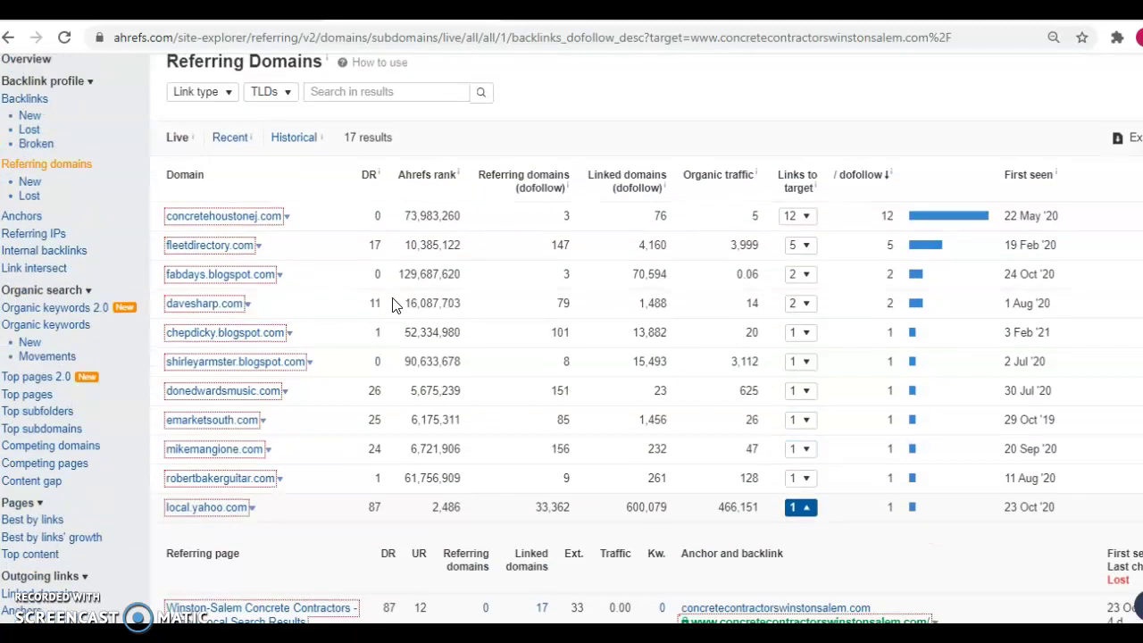
scroll(396, 305, up, 1)
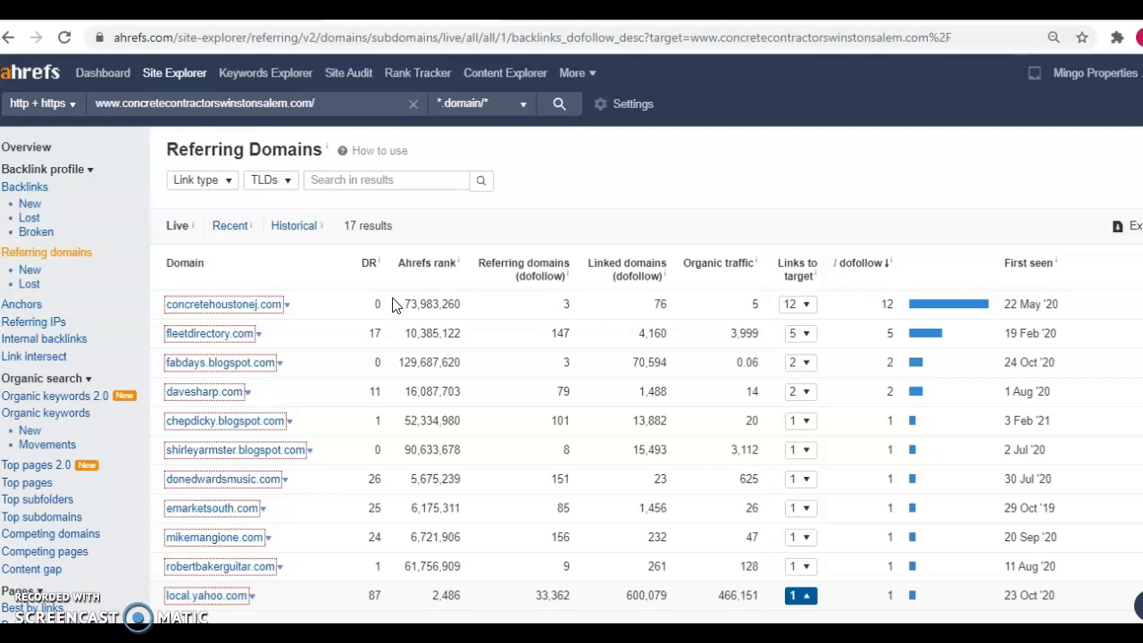
Step: Return to the overview of concretecontractorswinstonsalem.com and examine its organic keywords with their volume, traffic and position
click(46, 154)
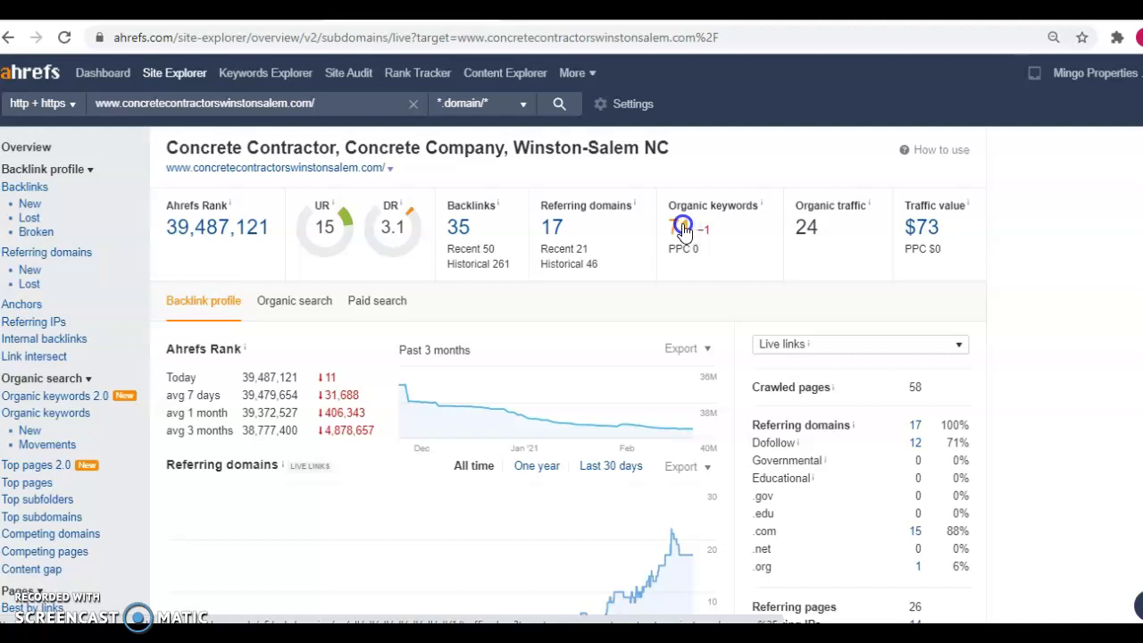
click(682, 228)
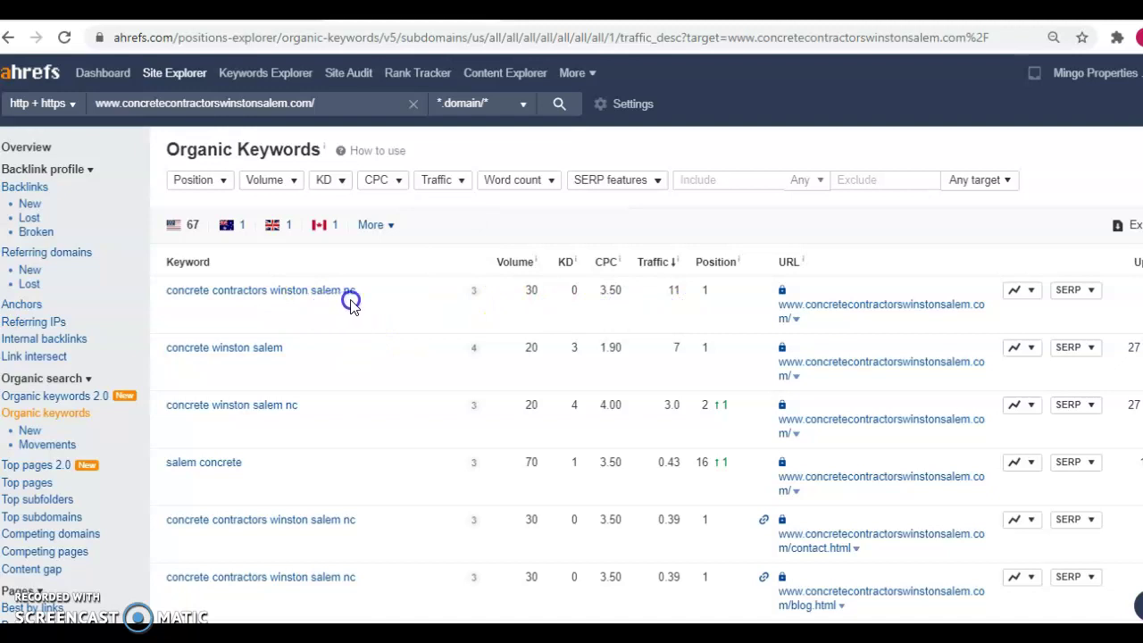
click(433, 301)
scroll(554, 368, down, 2)
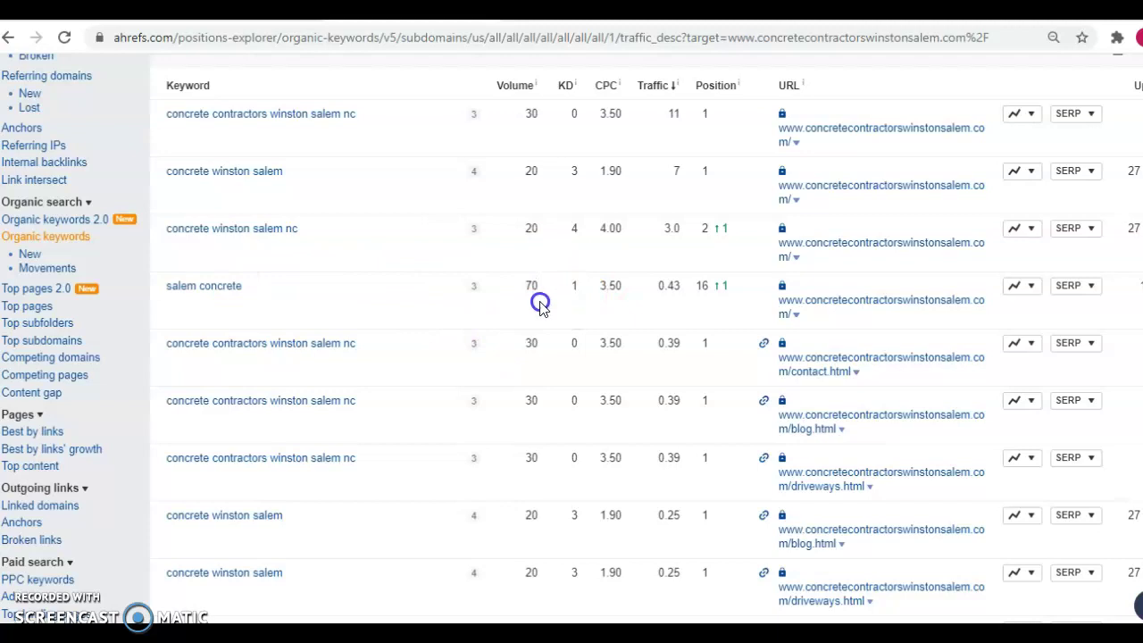
scroll(492, 294, up, 1)
scroll(492, 295, up, 1)
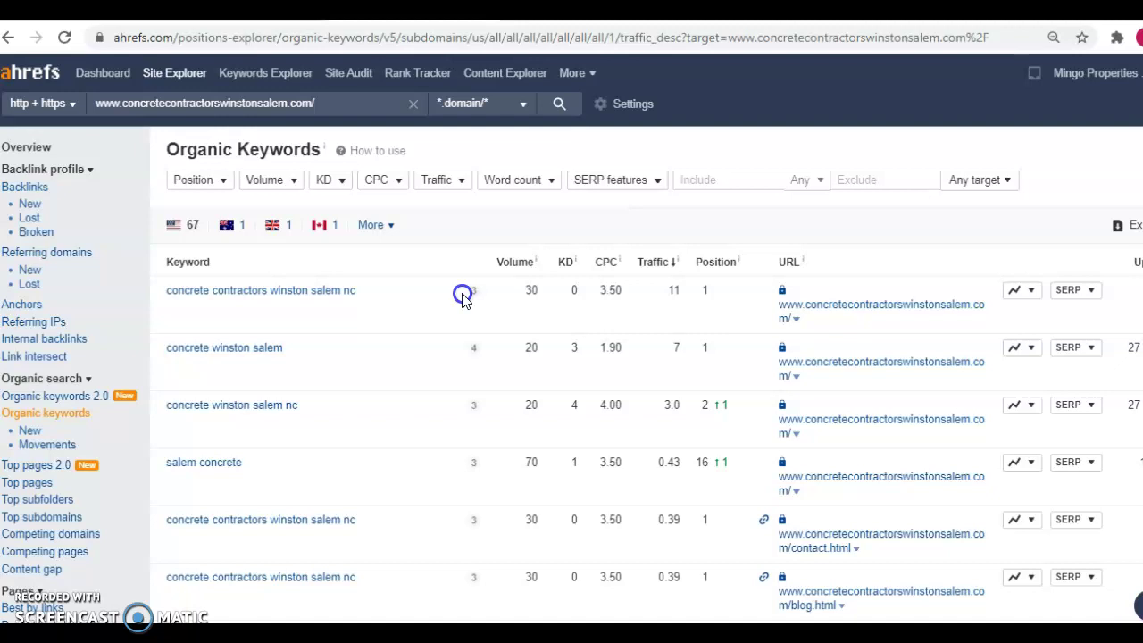
Step: Switch to the Google results for "winston salem north carolina concrete company" and examine the ads, map listings and organic results
click(669, 11)
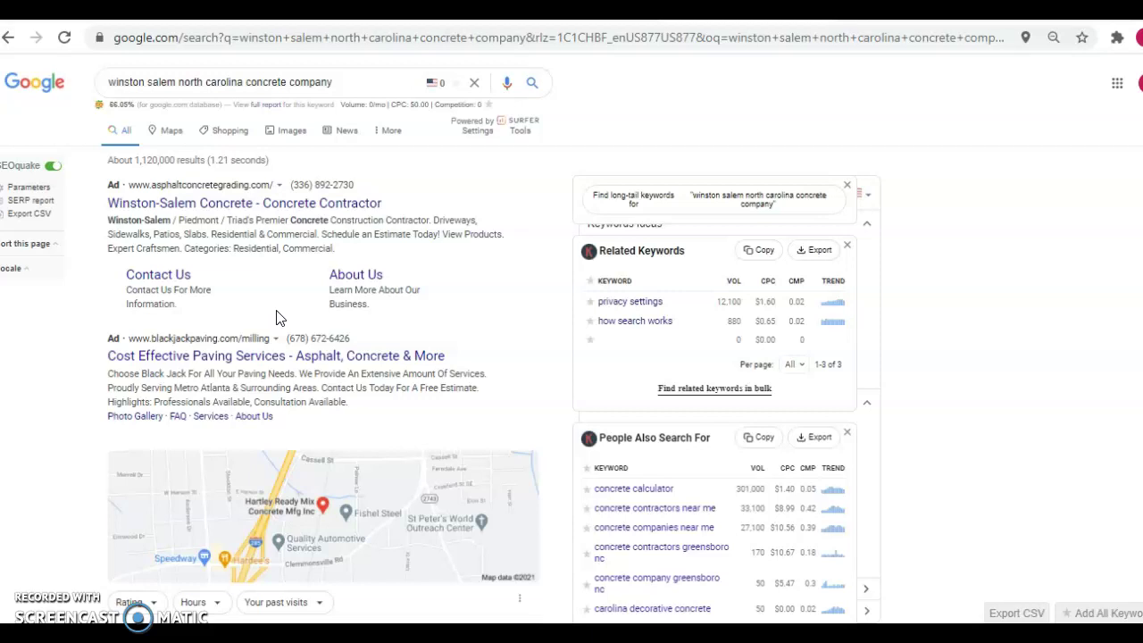
scroll(242, 307, down, 4)
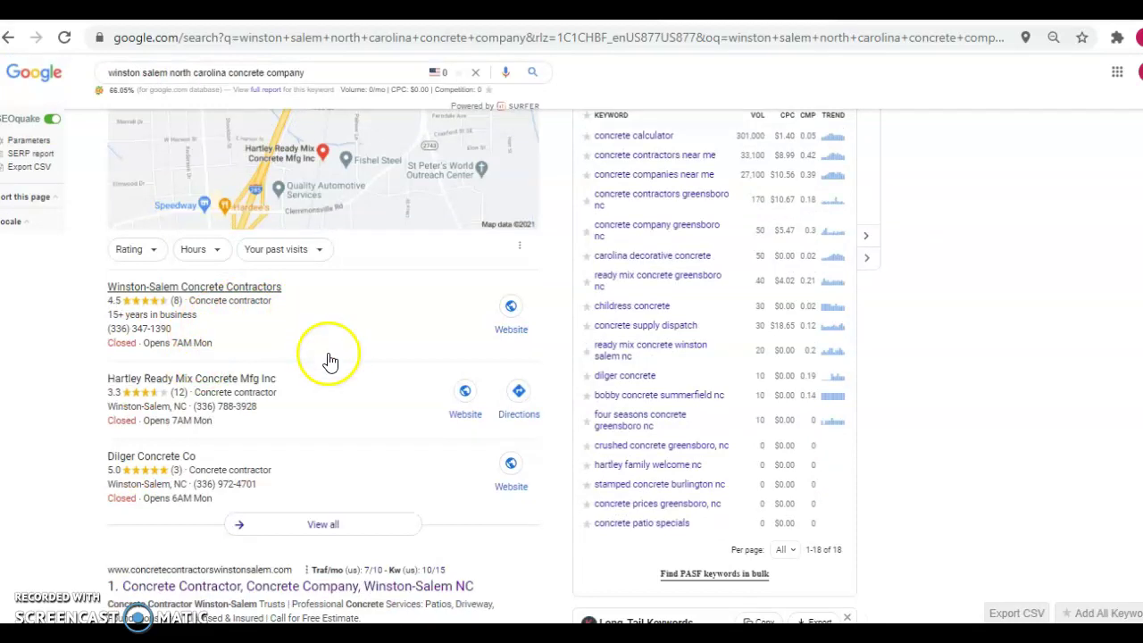
scroll(321, 328, up, 1)
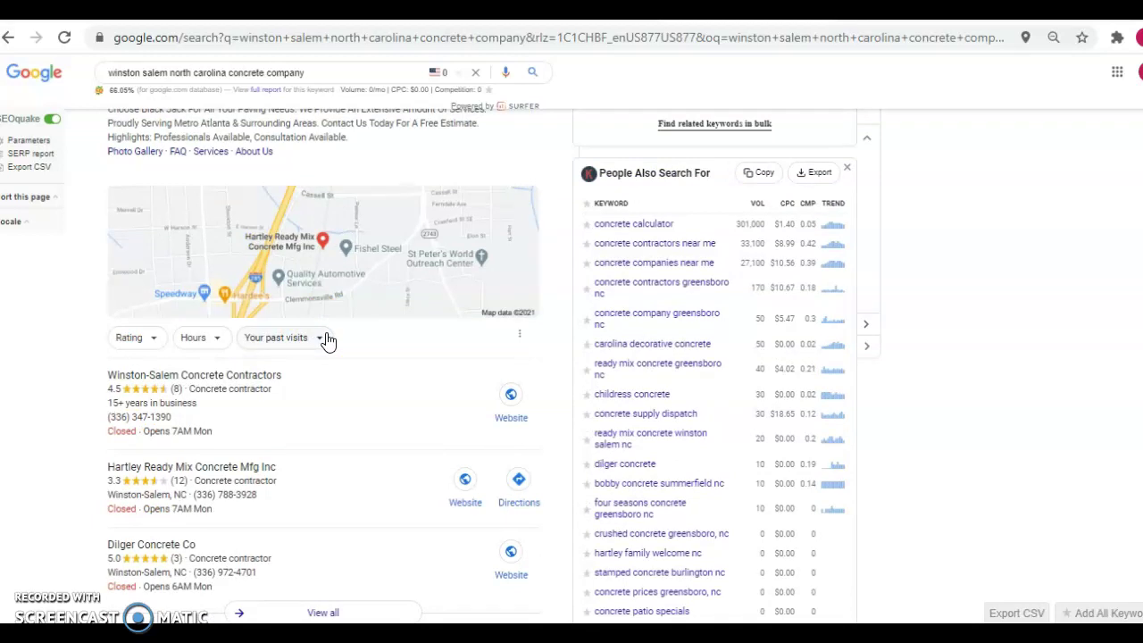
scroll(331, 336, down, 1)
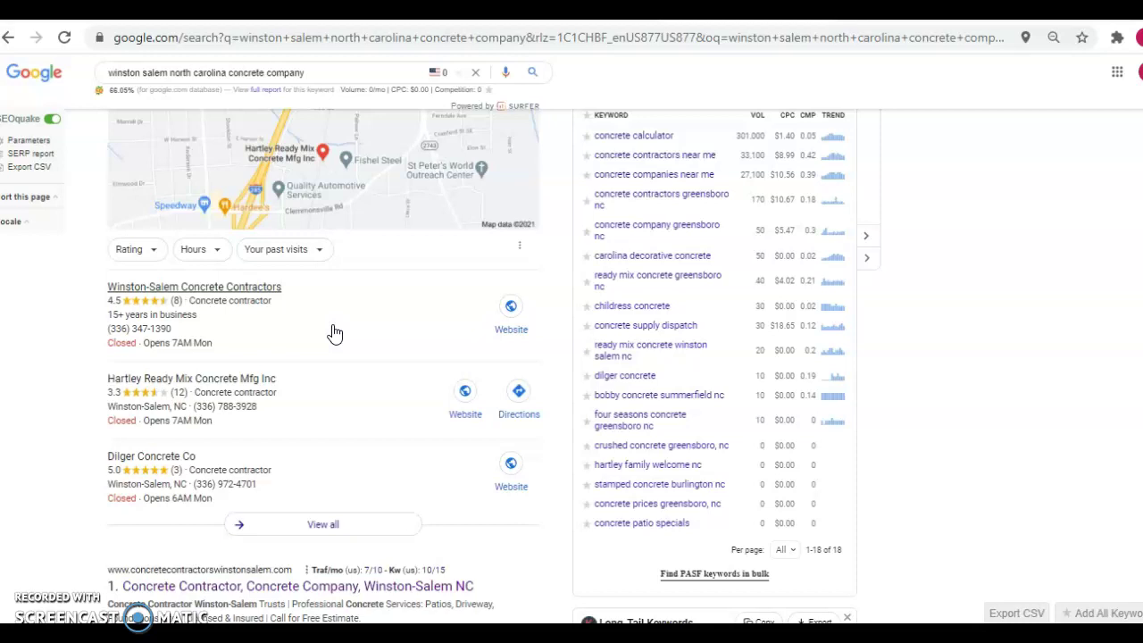
click(338, 344)
scroll(342, 351, up, 4)
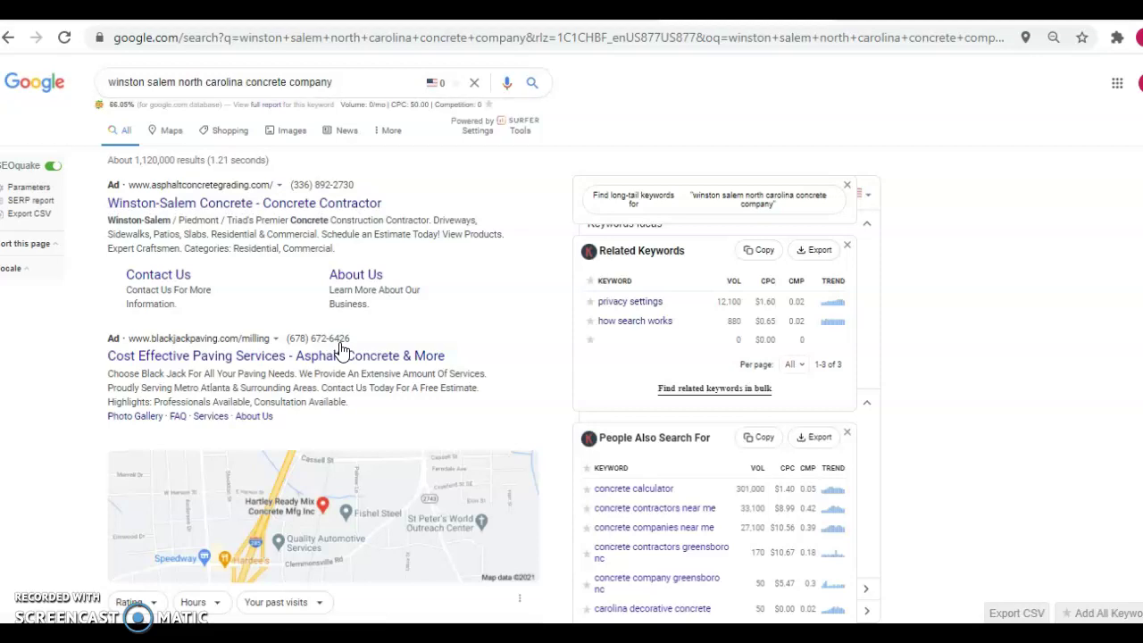
scroll(342, 351, down, 10)
scroll(342, 351, down, 10)
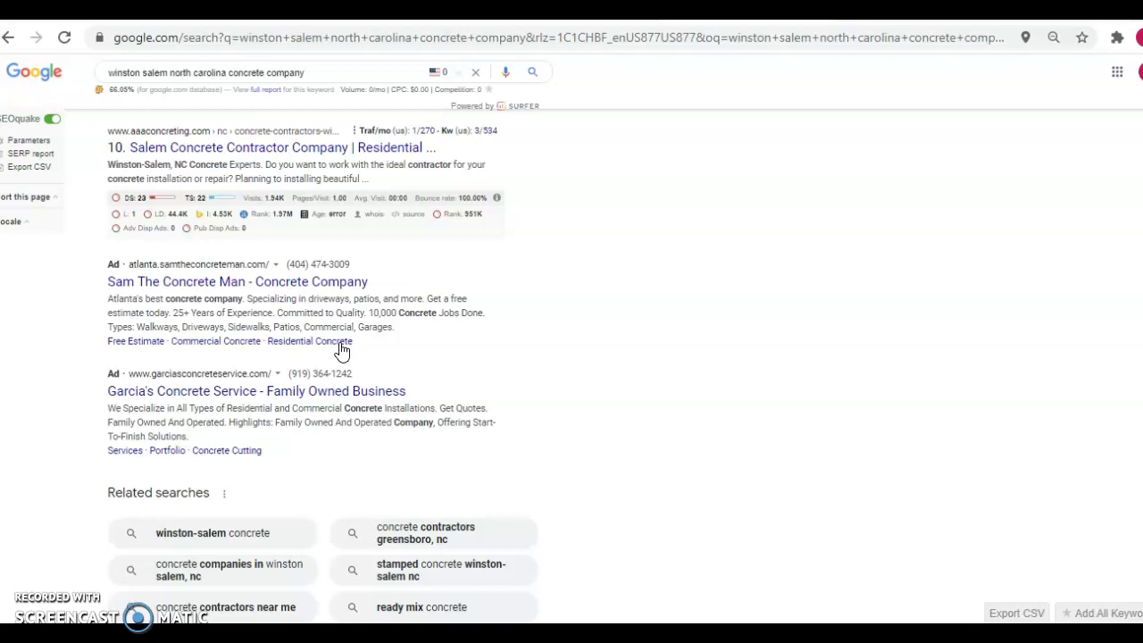
scroll(342, 351, up, 6)
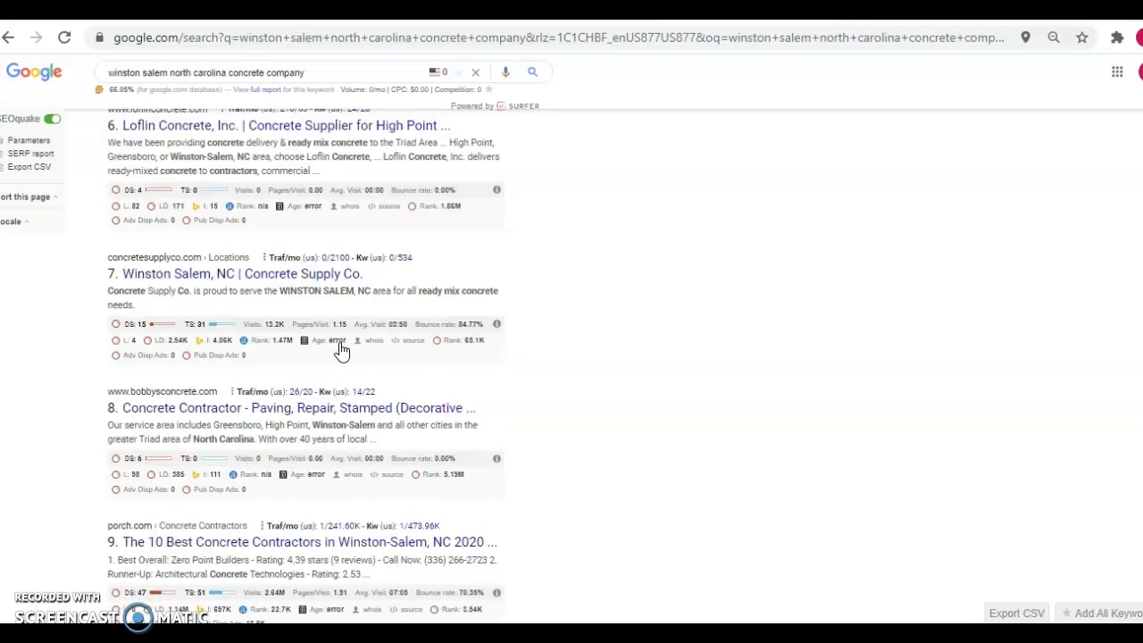